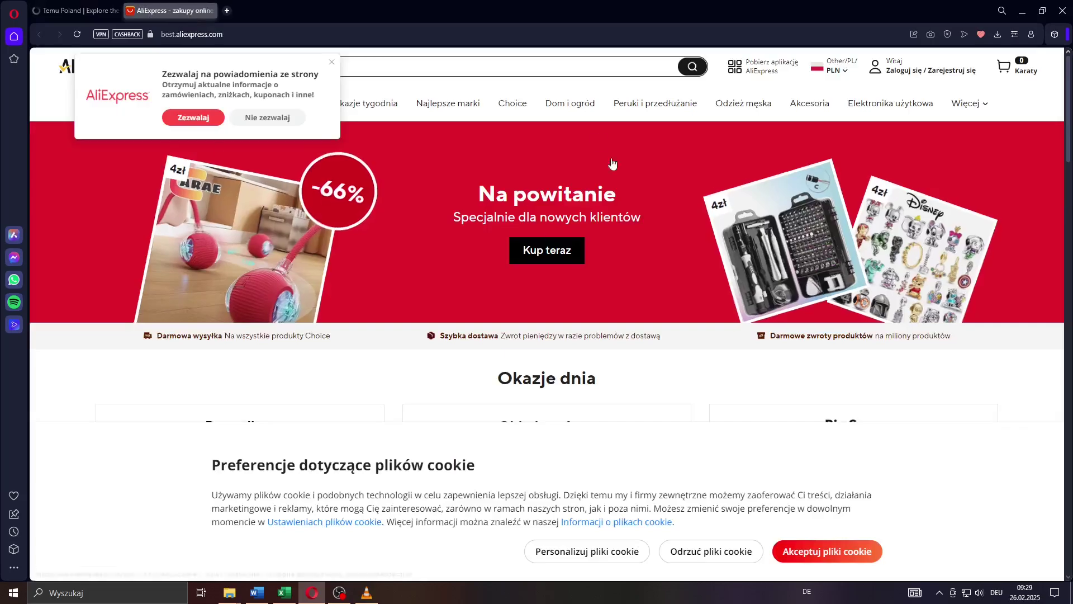
# Step: View the Temu tab, then open a fresh Speed Dial tab
pyautogui.click(80, 11)
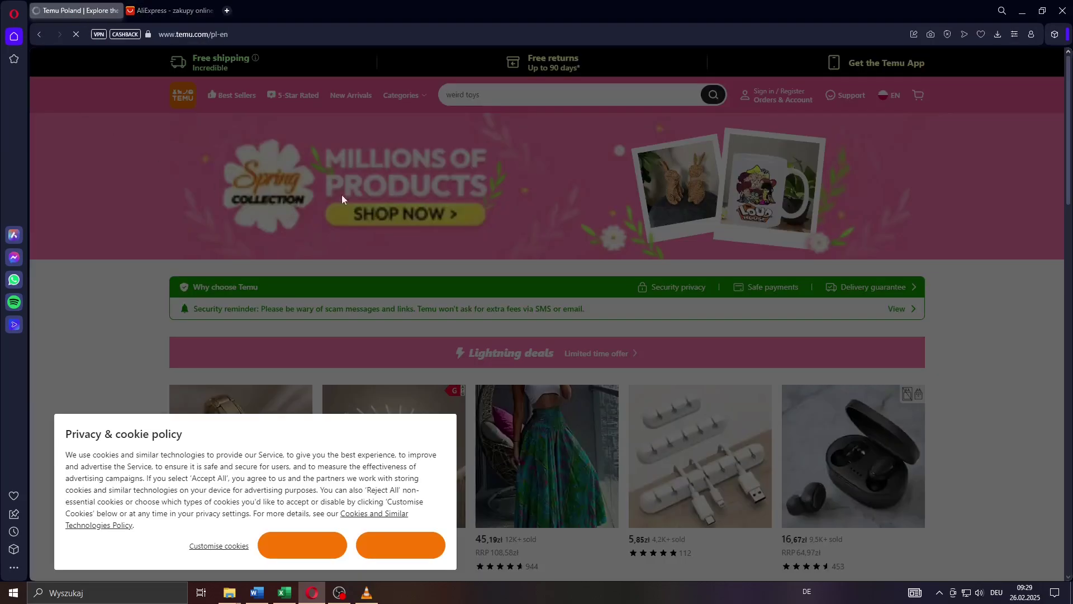
pyautogui.click(227, 10)
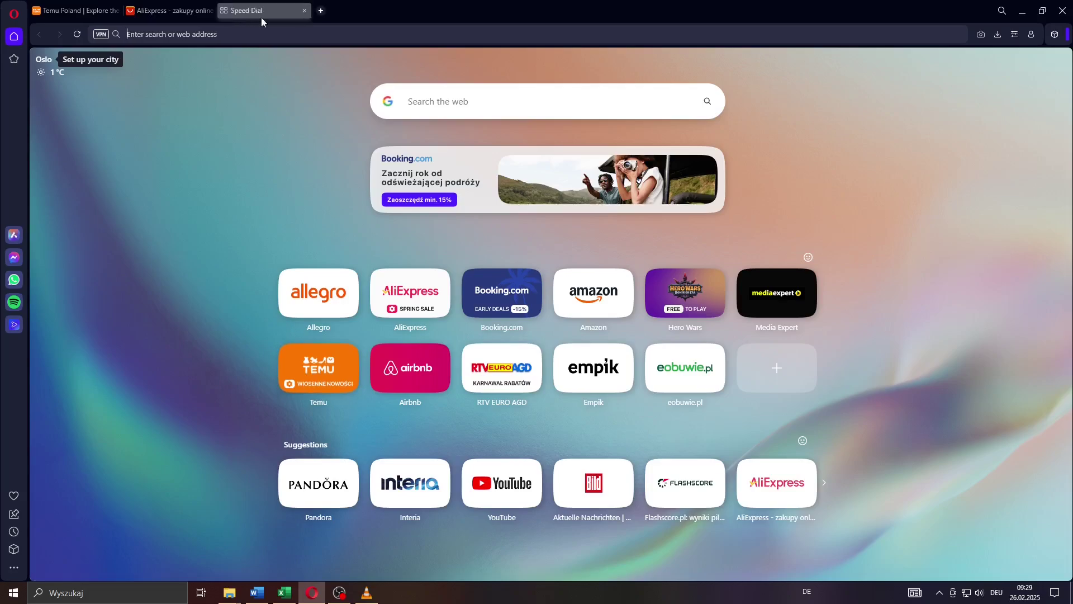
# Step: Open the Easy setup panel to reach Opera's full browser settings
pyautogui.click(1016, 34)
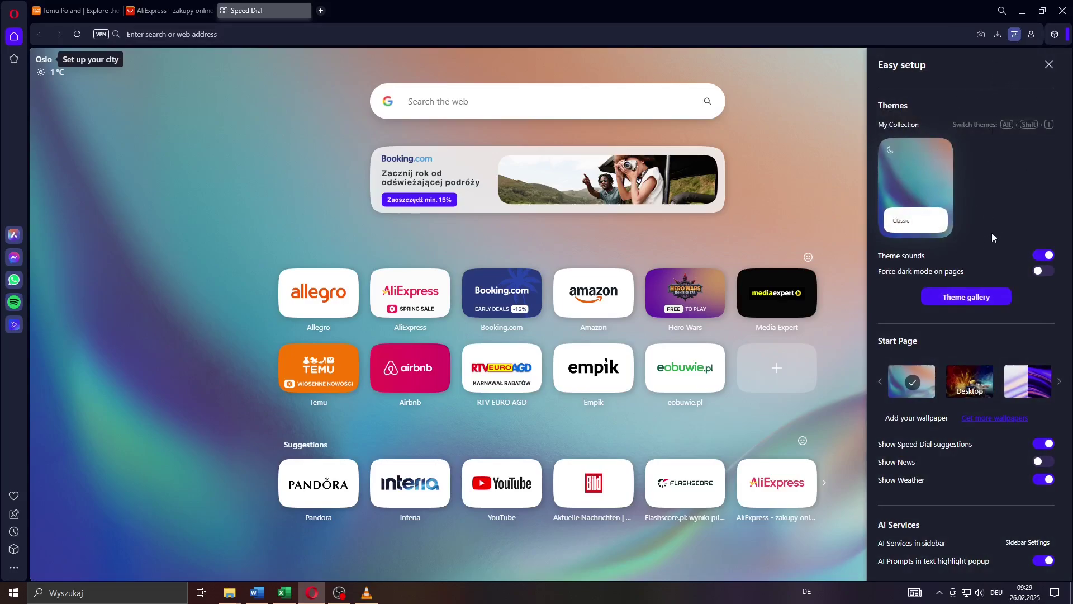
pyautogui.scroll(-5, 993, 233)
pyautogui.scroll(-5, 992, 233)
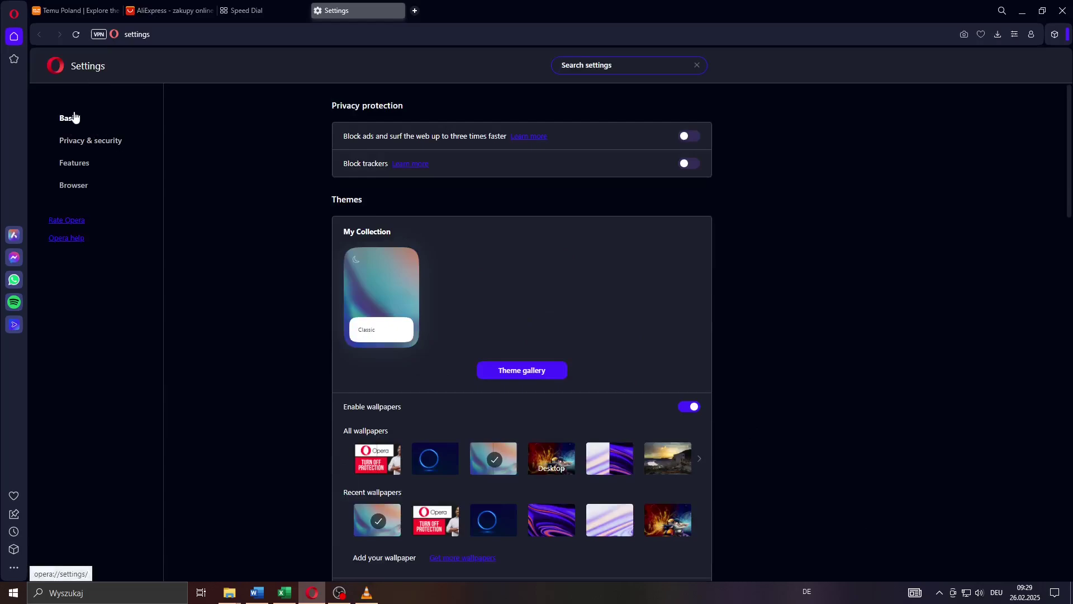
# Step: In Features settings, toggle Enable split screen off and back on
pyautogui.click(78, 168)
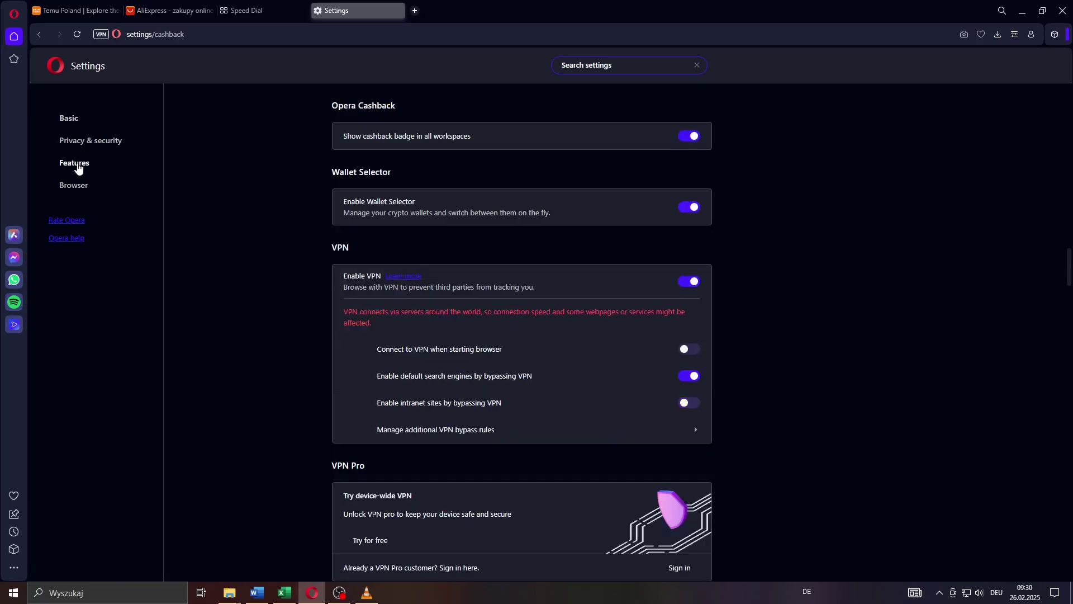
pyautogui.scroll(-2, 299, 315)
pyautogui.scroll(-3, 310, 313)
pyautogui.scroll(-3, 310, 313)
pyautogui.scroll(-2, 311, 313)
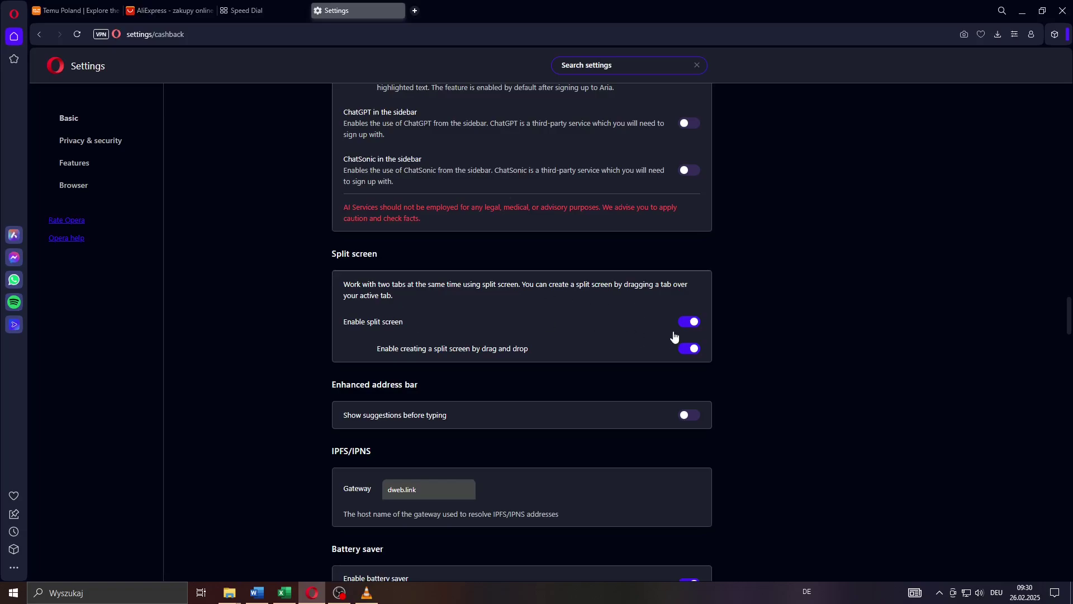
pyautogui.click(689, 322)
pyautogui.click(688, 322)
# Step: Decline AliExpress's notification request with 'Nie zezwalaj'
pyautogui.click(247, 10)
pyautogui.click(172, 10)
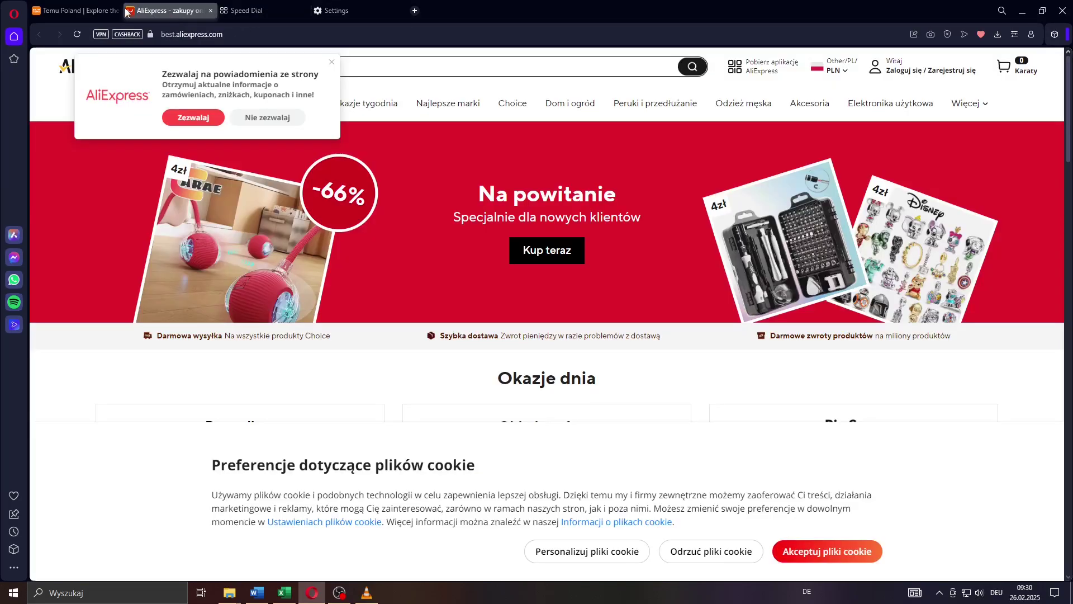
pyautogui.click(258, 117)
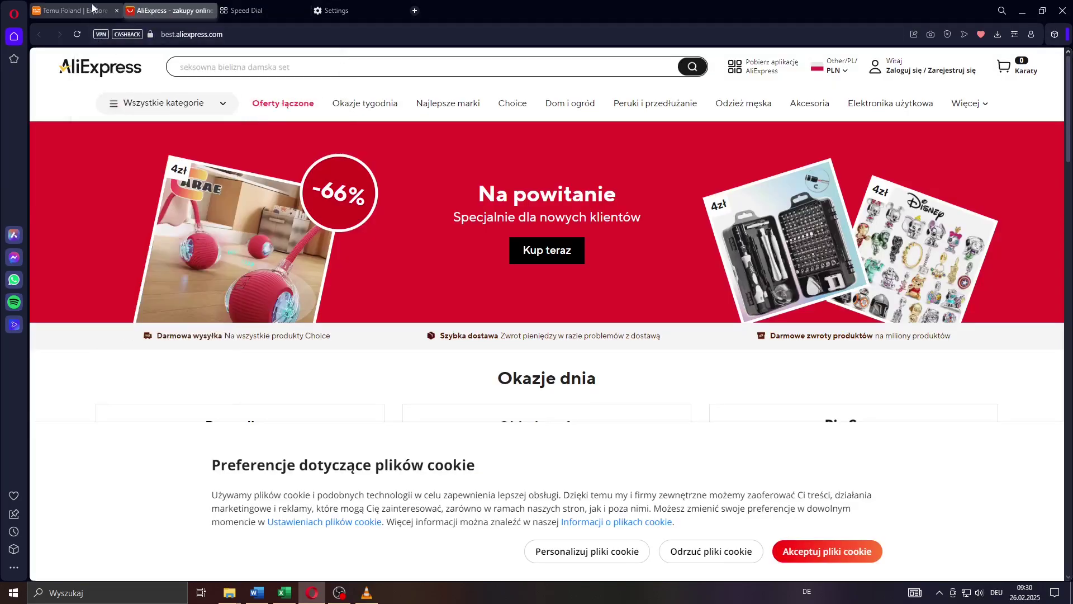
# Step: Accept all cookies on Temu, then return to the AliExpress tab
pyautogui.click(94, 8)
pyautogui.click(396, 544)
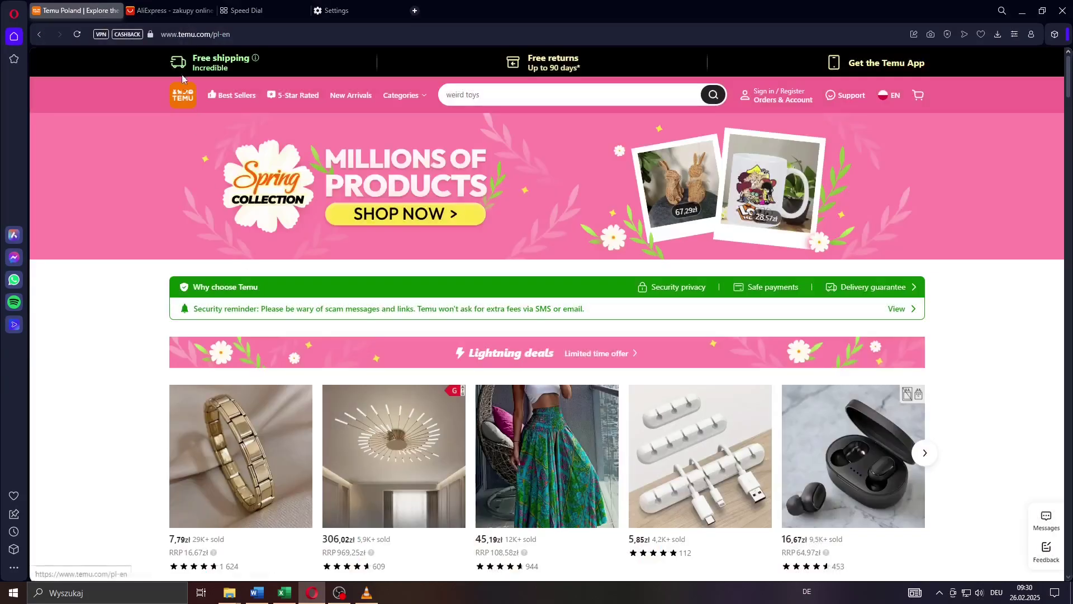
pyautogui.click(172, 10)
pyautogui.moveTo(168, 10)
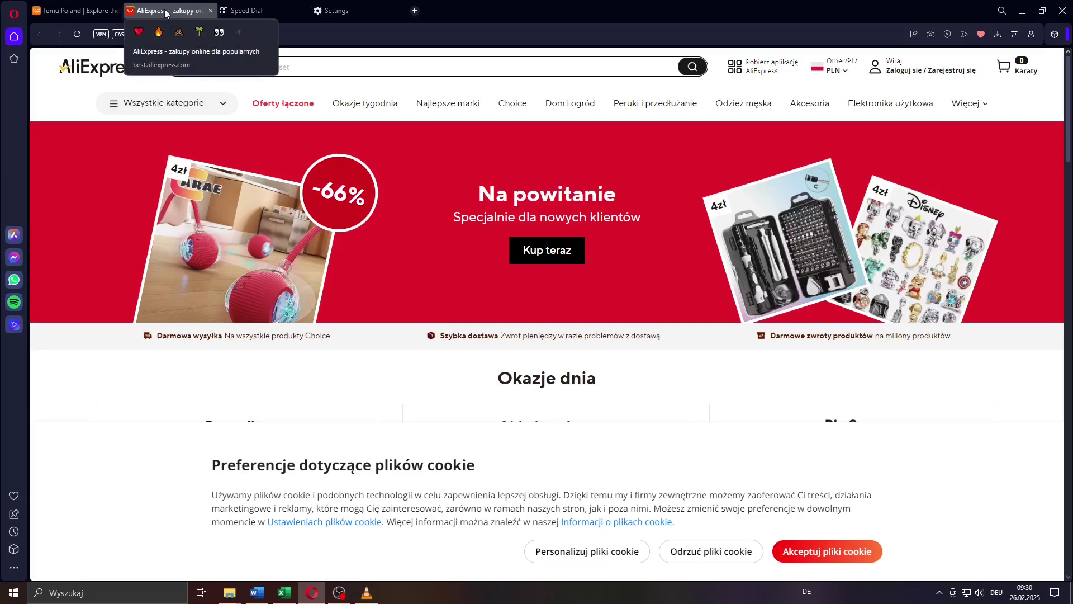
# Step: Drag the AliExpress tab onto the Temu tab to pair them in split screen
pyautogui.moveTo(166, 11)
pyautogui.mouseDown()
pyautogui.moveTo(134, 16)
pyautogui.moveTo(132, 149)
pyautogui.moveTo(223, 192)
pyautogui.mouseUp()
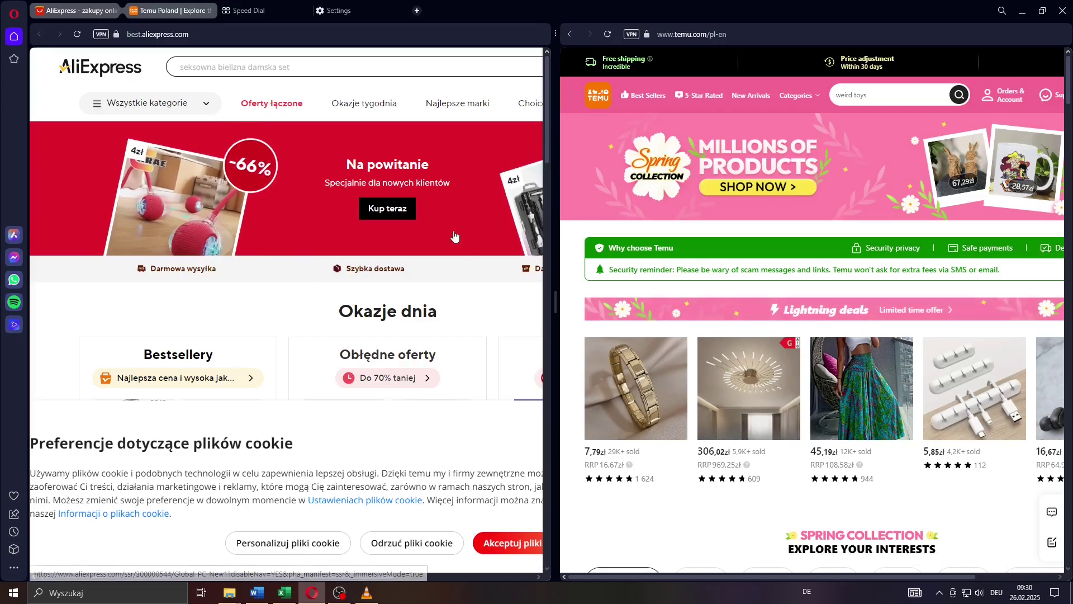
pyautogui.scroll(-3, 459, 241)
pyautogui.scroll(-3, 397, 281)
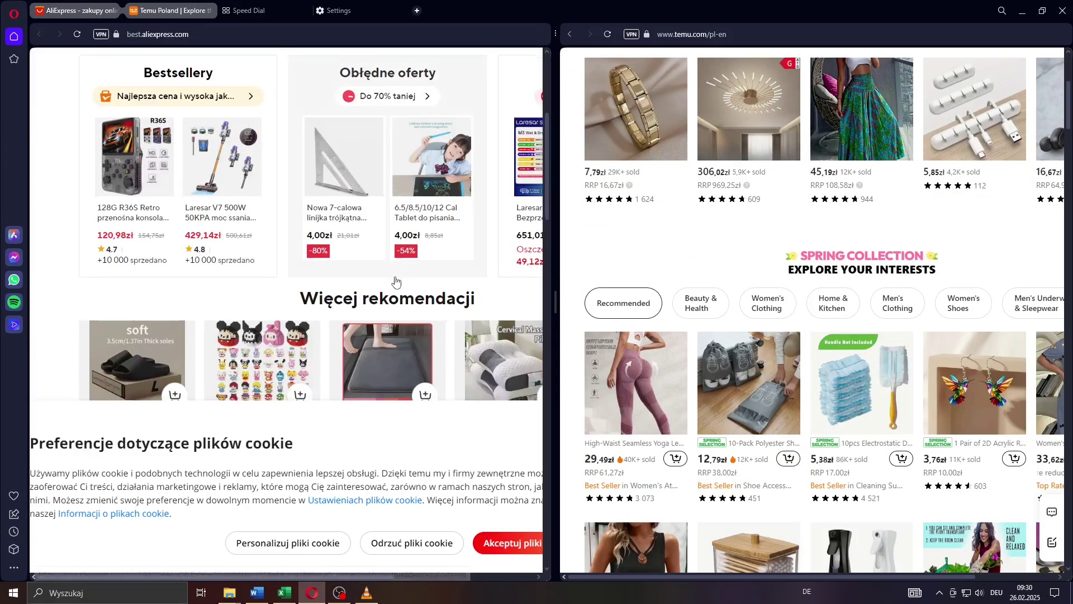
pyautogui.scroll(-3, 397, 281)
pyautogui.scroll(6, 397, 281)
pyautogui.scroll(5, 948, 326)
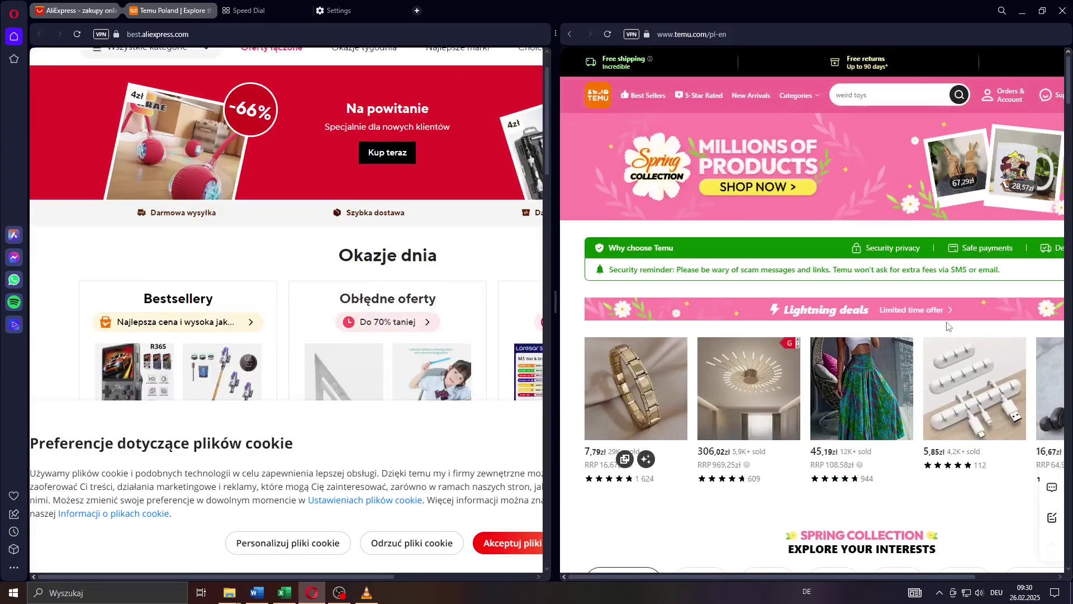